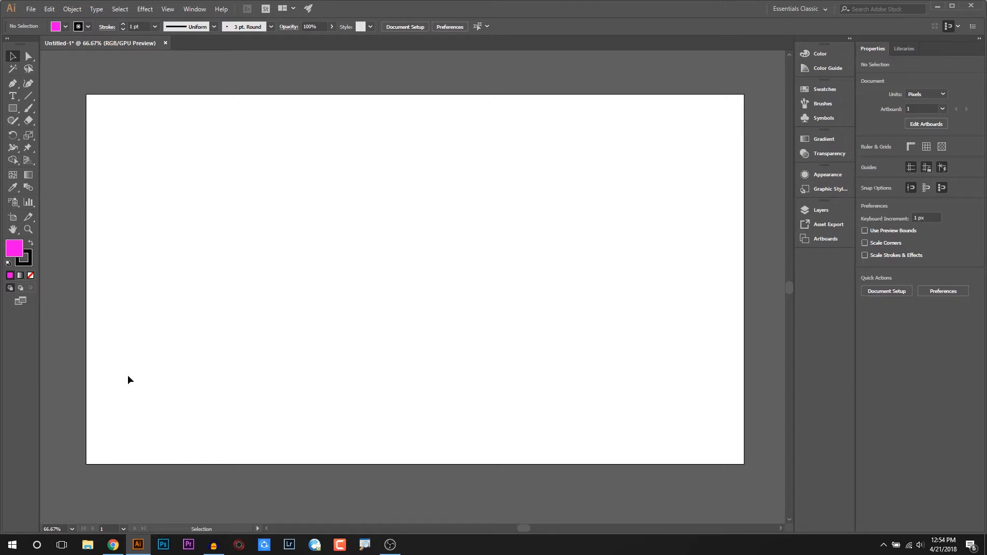
# - Set the fill color to orange #FF5B00 and draw a rectangle about 649 × 549 px near the artboard's center
pyautogui.press('a')
pyautogui.doubleClick(15, 249)
pyautogui.moveTo(559, 242); pyautogui.dragTo(555, 259)
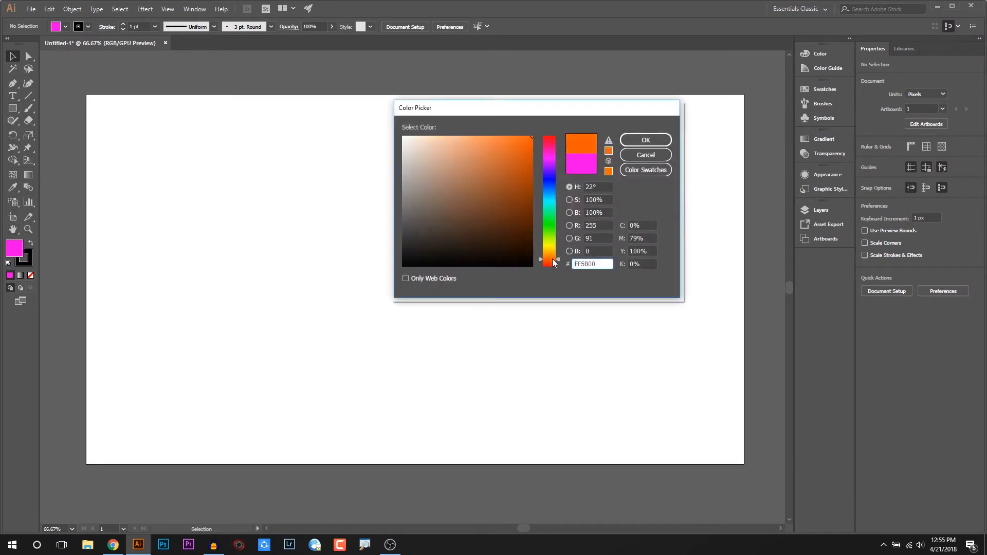
pyautogui.click(646, 140)
pyautogui.click(16, 110)
pyautogui.moveTo(274, 187); pyautogui.dragTo(497, 375)
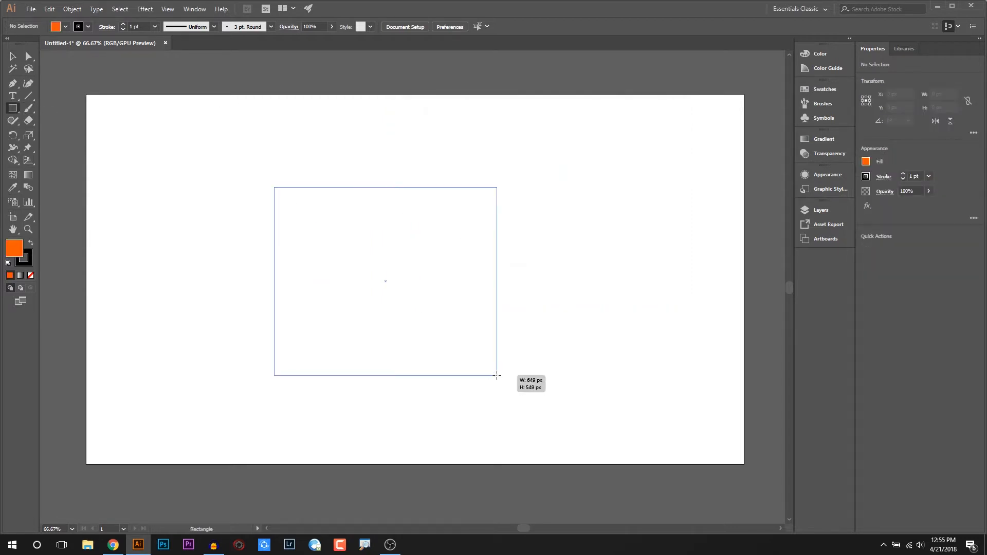
# - Draw an ellipse about 523 × 535 px over the rectangle's upper-left part and fill it with purple #D300FF
pyautogui.moveTo(7, 109); pyautogui.dragTo(52, 132)
pyautogui.moveTo(253, 162); pyautogui.dragTo(431, 344)
pyautogui.doubleClick(14, 248)
pyautogui.click(554, 163)
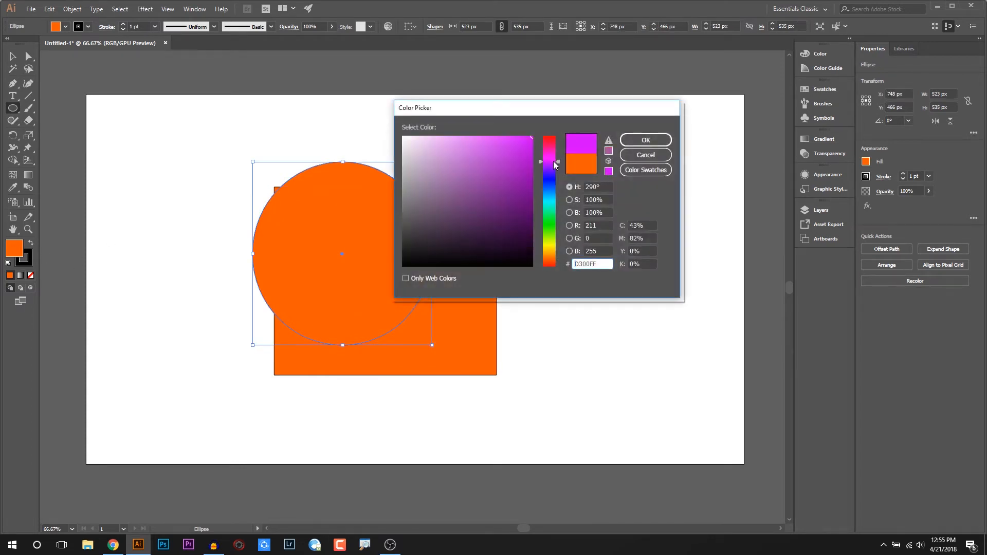
pyautogui.click(645, 140)
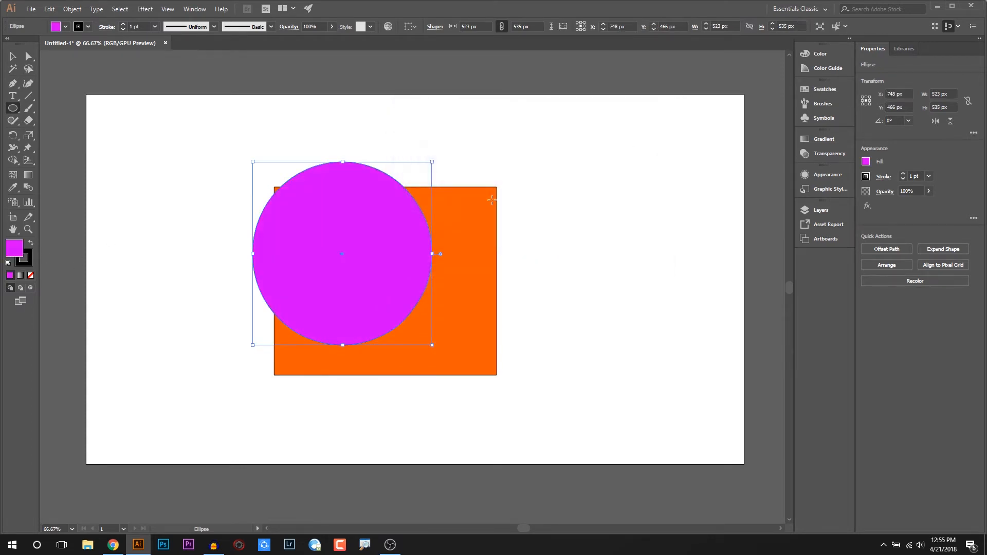
# - Draw a five-pointed star about 920 × 875 px overlapping the right side of the other shapes and fill it with blue #0043FF
pyautogui.click(15, 111)
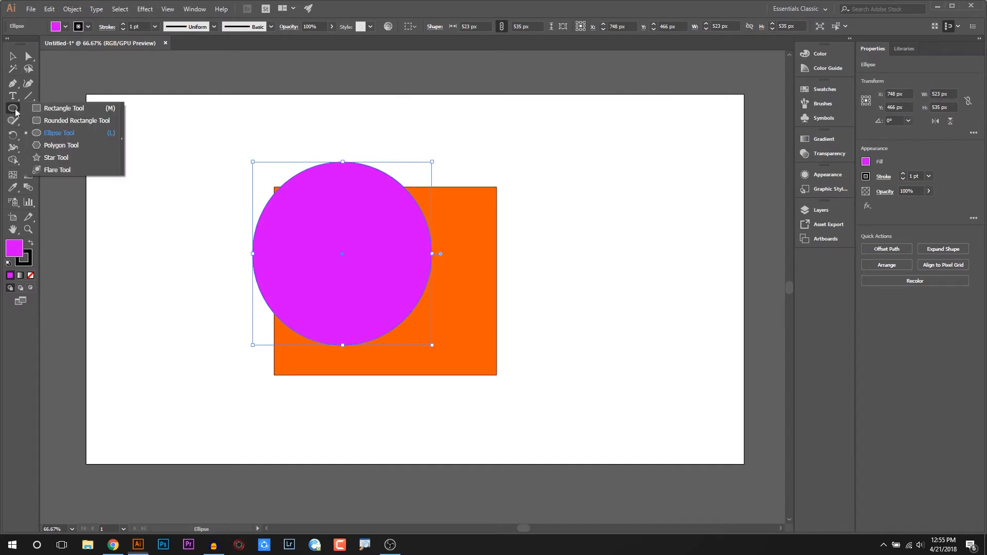
pyautogui.click(77, 157)
pyautogui.moveTo(549, 300); pyautogui.dragTo(401, 228)
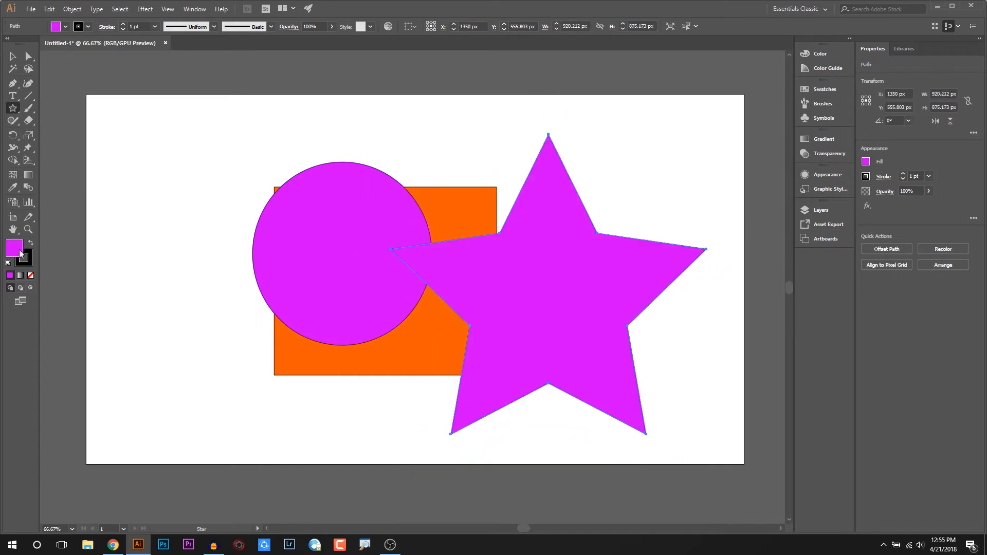
pyautogui.doubleClick(15, 248)
pyautogui.moveTo(561, 200); pyautogui.dragTo(550, 185)
pyautogui.click(662, 144)
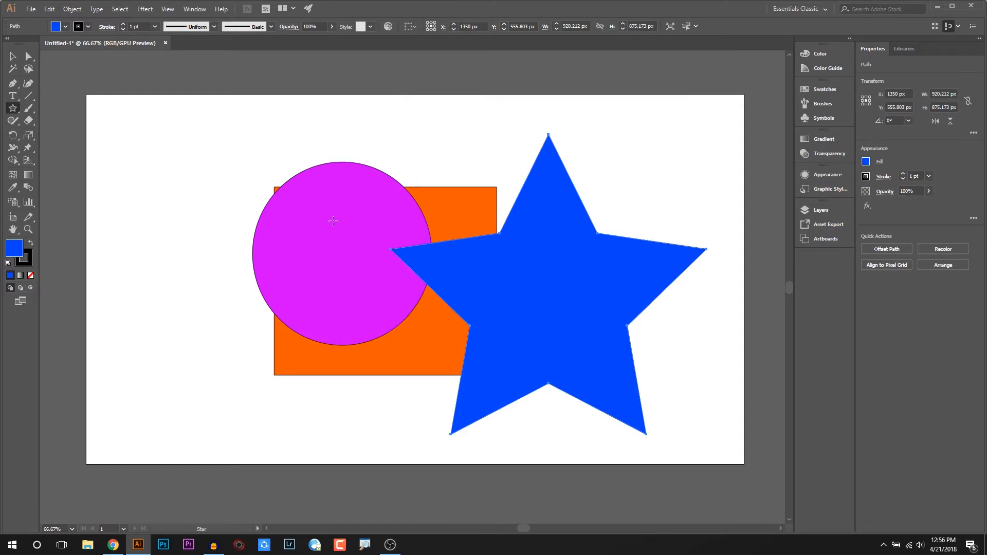
# - Examine the stacking order of the rectangle, ellipse and star by selecting each one and reviewing their entries in the layer list
pyautogui.click(13, 56)
pyautogui.click(452, 214)
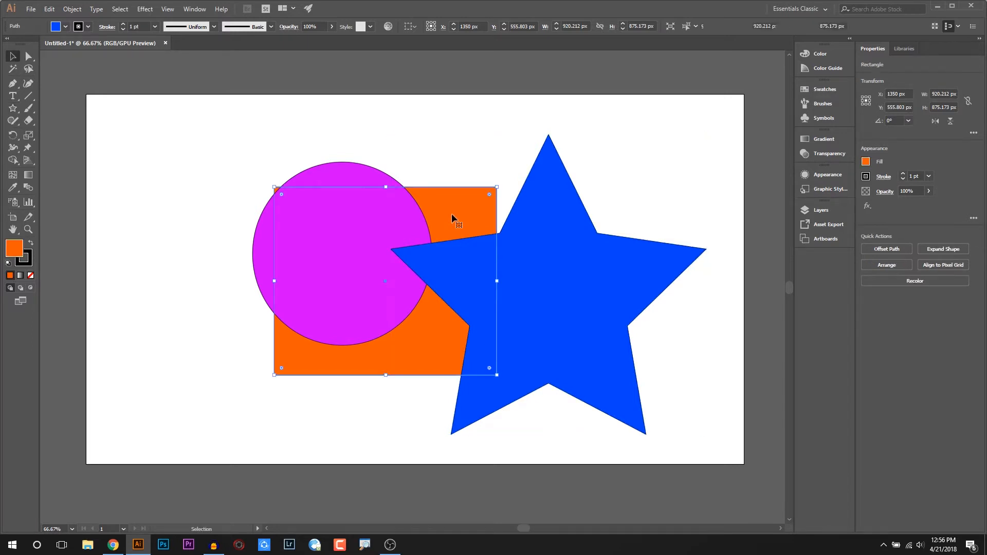
pyautogui.click(393, 213)
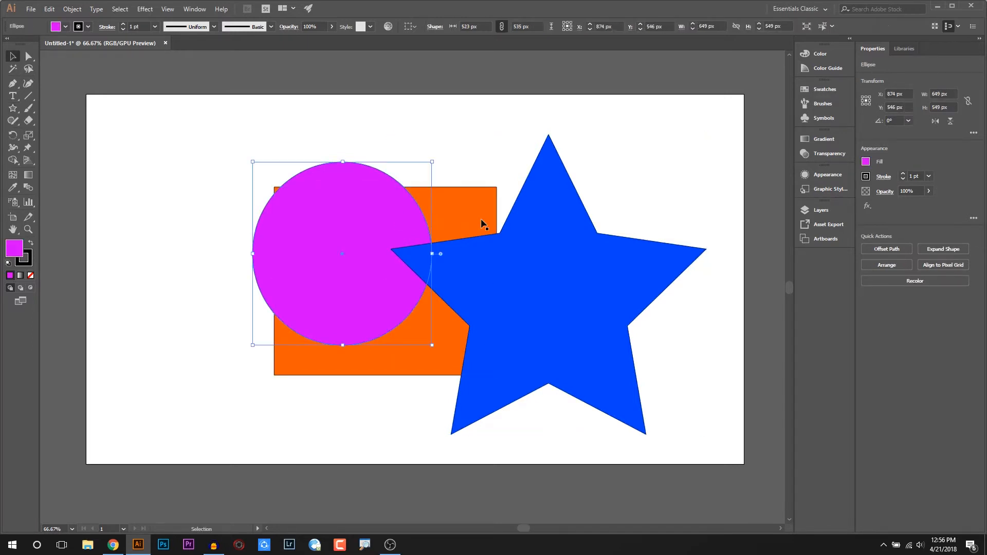
pyautogui.click(519, 236)
pyautogui.click(812, 211)
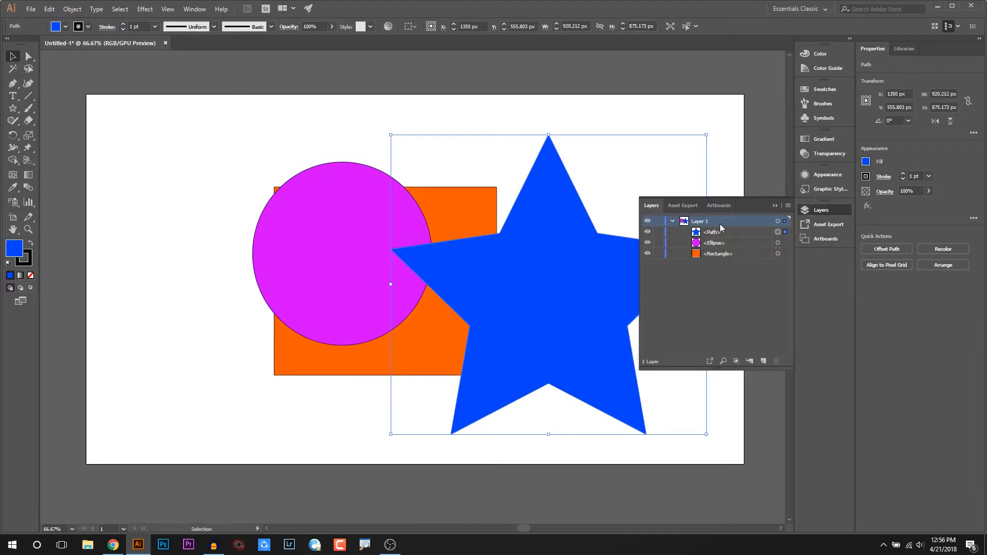
pyautogui.click(718, 254)
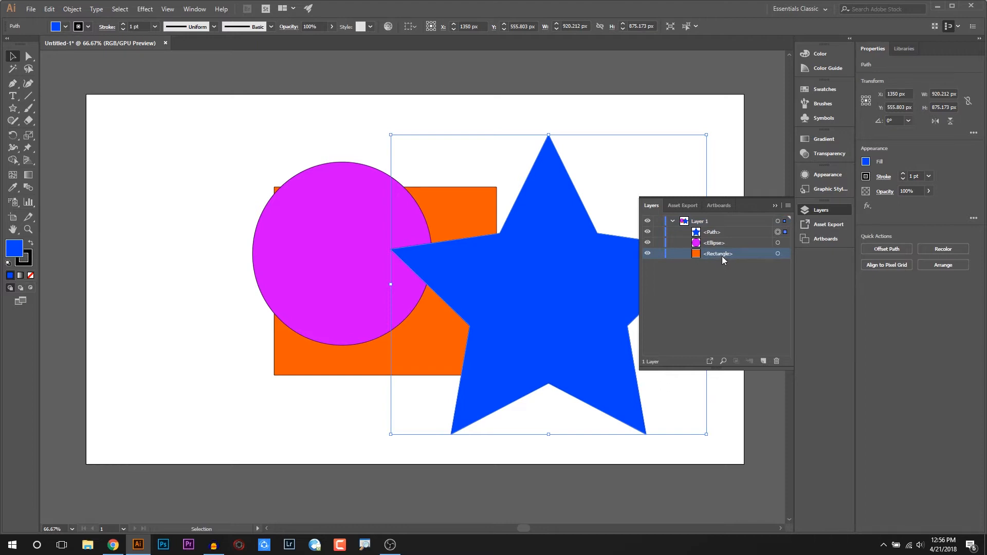
pyautogui.click(722, 244)
pyautogui.click(719, 234)
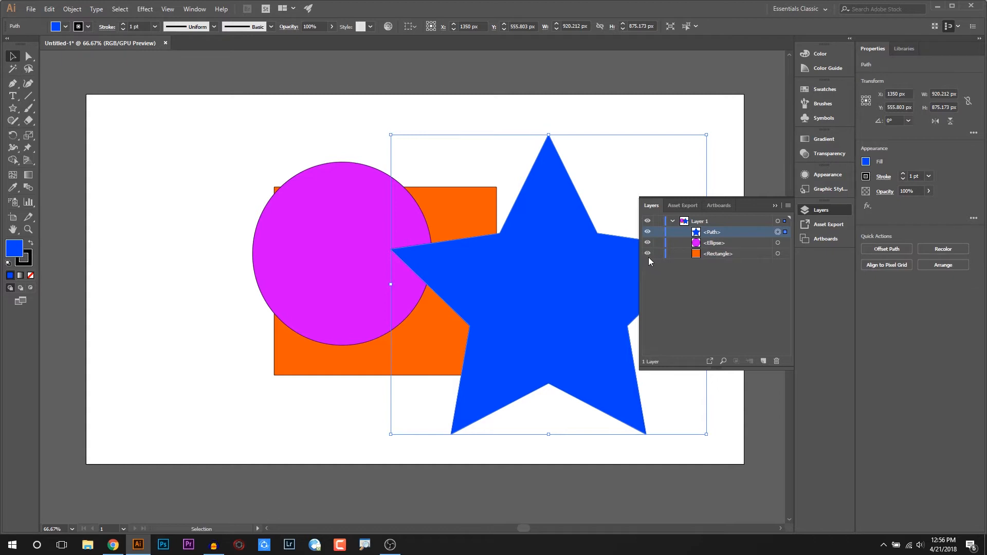
pyautogui.click(774, 206)
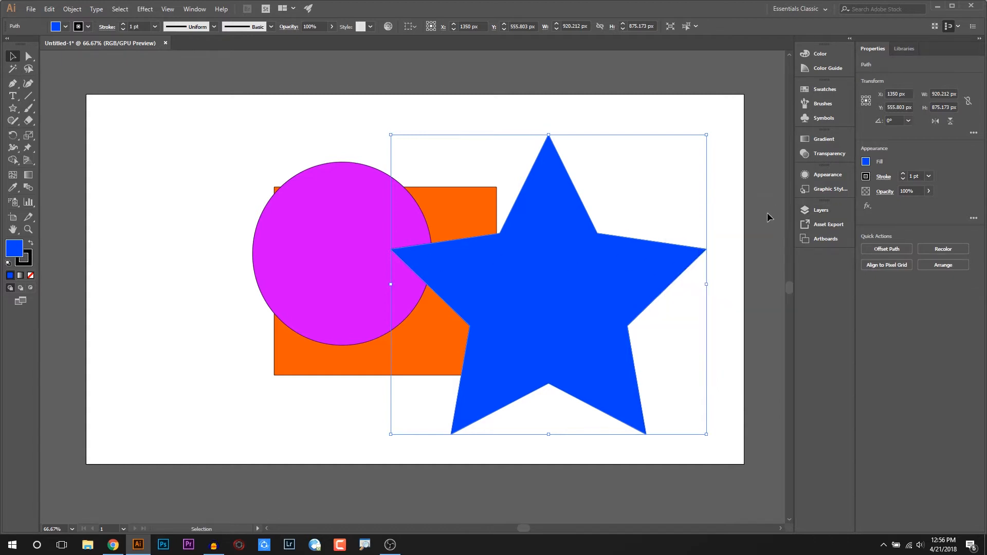
# - Move the star over the ellipse and rectangle, and delete all three shapes
pyautogui.moveTo(524, 287); pyautogui.dragTo(397, 267)
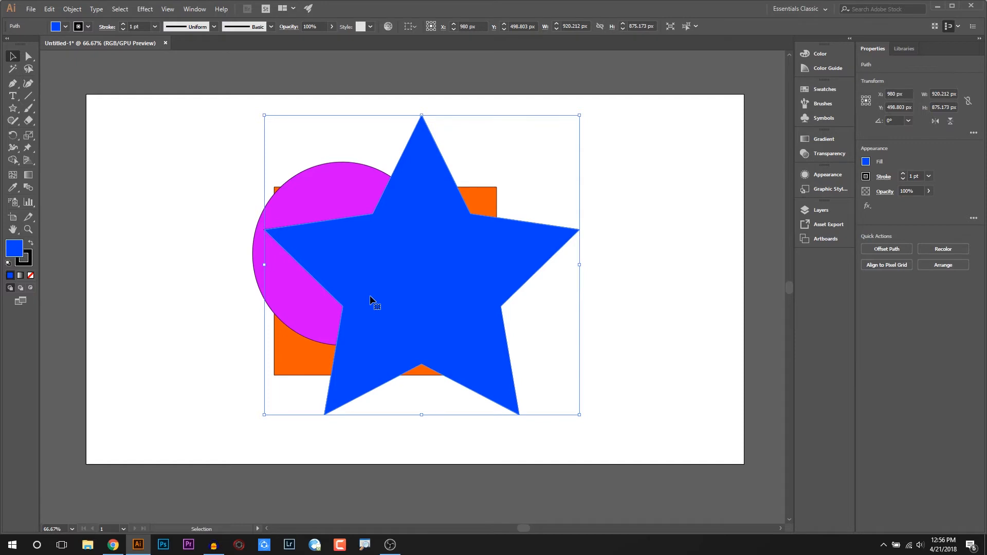
pyautogui.moveTo(228, 130); pyautogui.dragTo(609, 431)
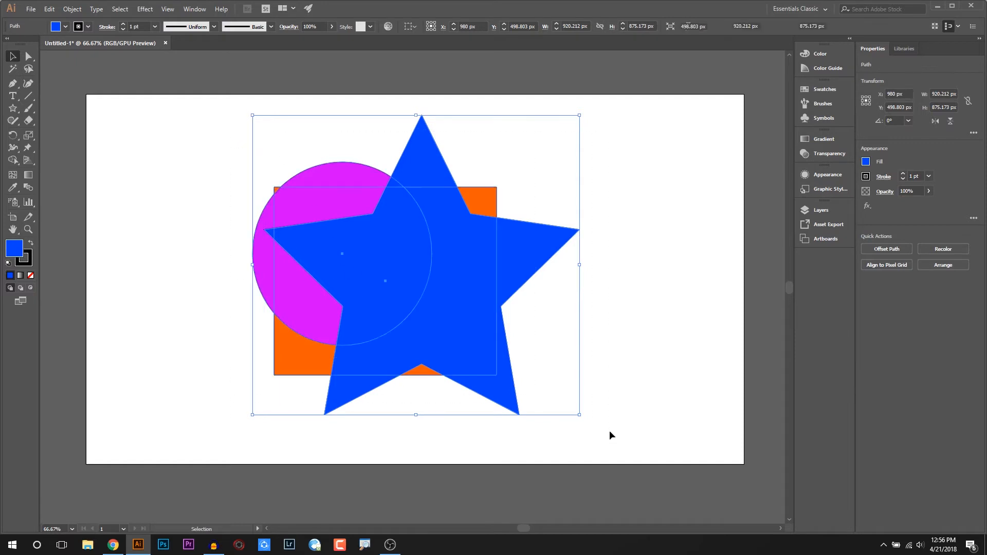
pyautogui.press('Delete')
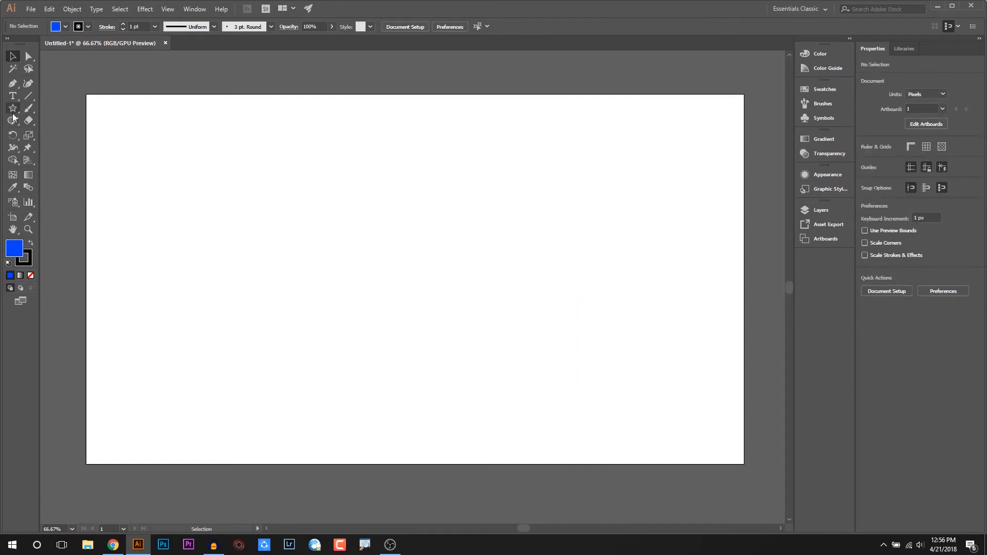
# - Draw a blue rectangle about 855 × 485 px near the artboard's center, deselect it and switch to the Ellipse tool
pyautogui.moveTo(13, 108); pyautogui.dragTo(43, 110)
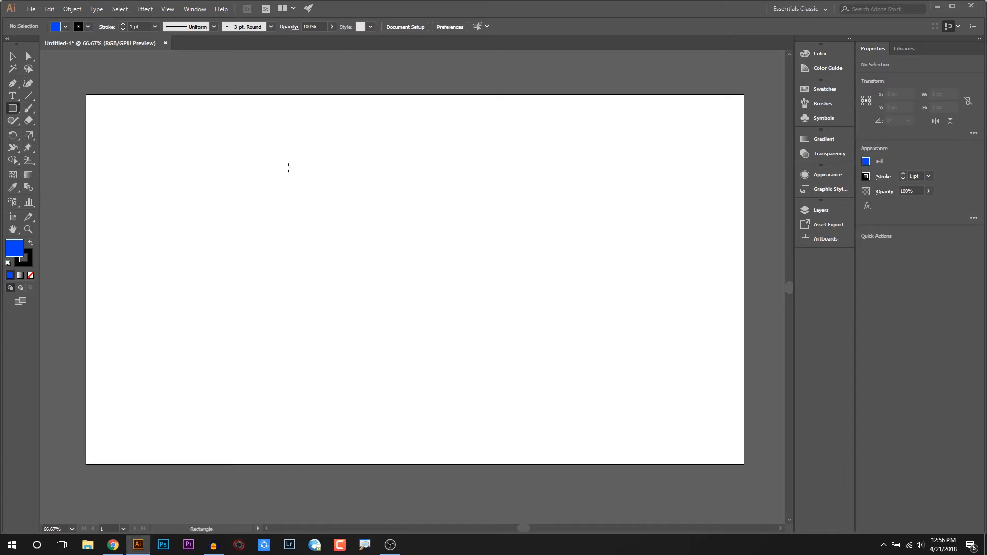
pyautogui.moveTo(298, 189); pyautogui.dragTo(591, 355)
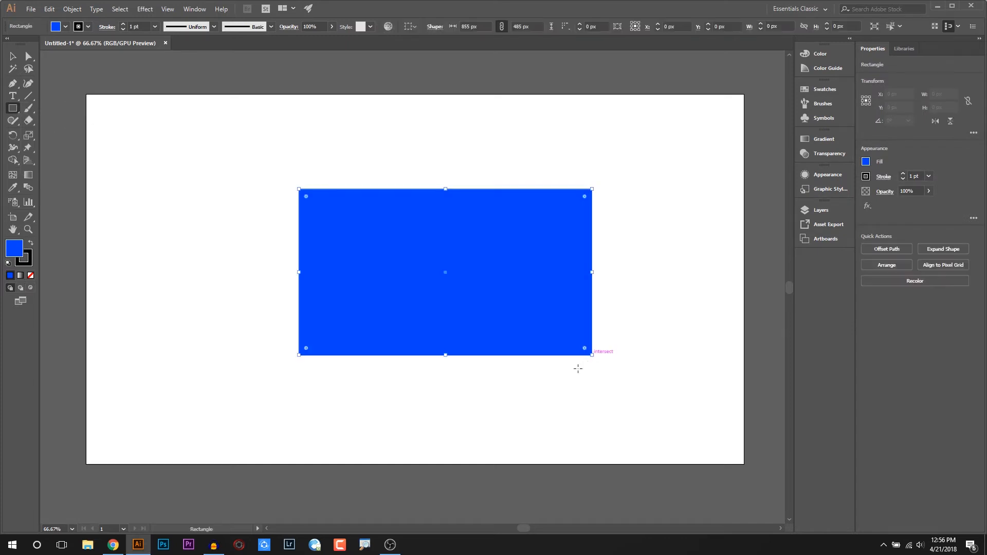
pyautogui.click(13, 56)
pyautogui.click(171, 129)
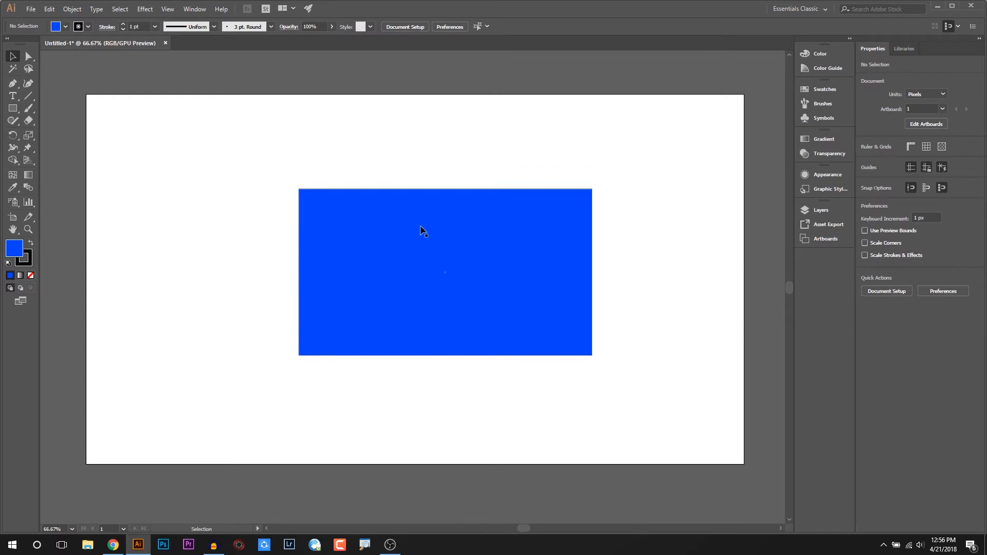
pyautogui.click(13, 108)
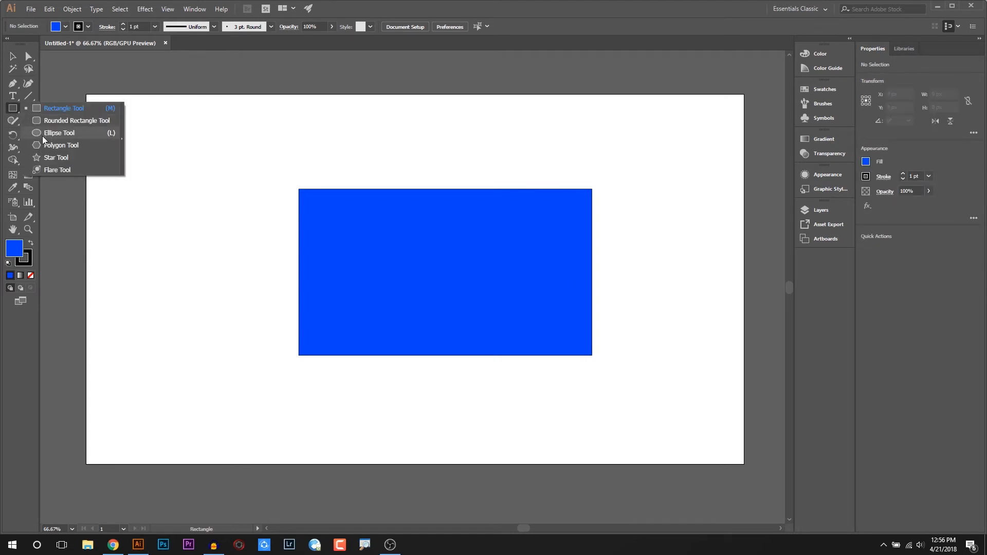
pyautogui.click(42, 135)
# - Set the fill color to pink #FF0098 with nothing selected
pyautogui.doubleClick(14, 248)
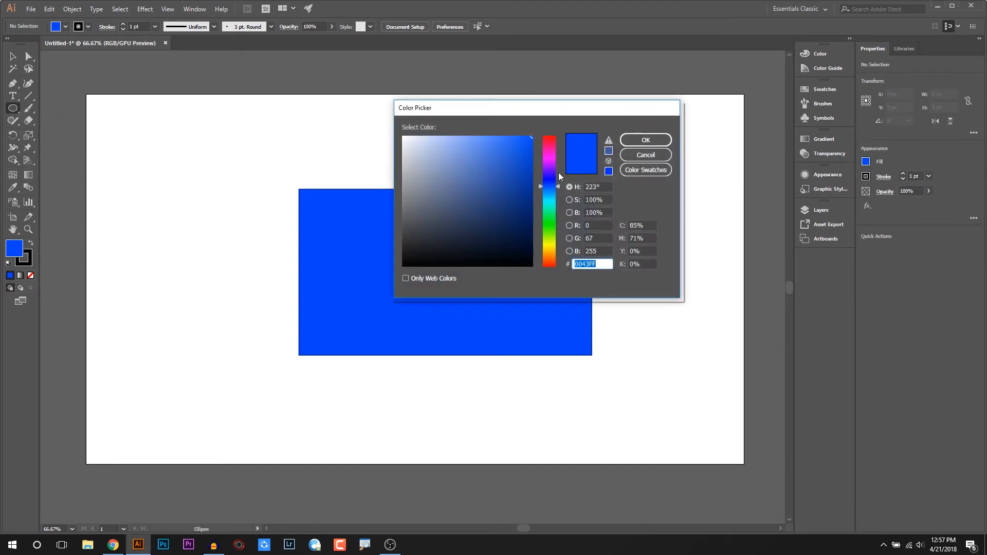
pyautogui.moveTo(553, 162); pyautogui.dragTo(550, 148)
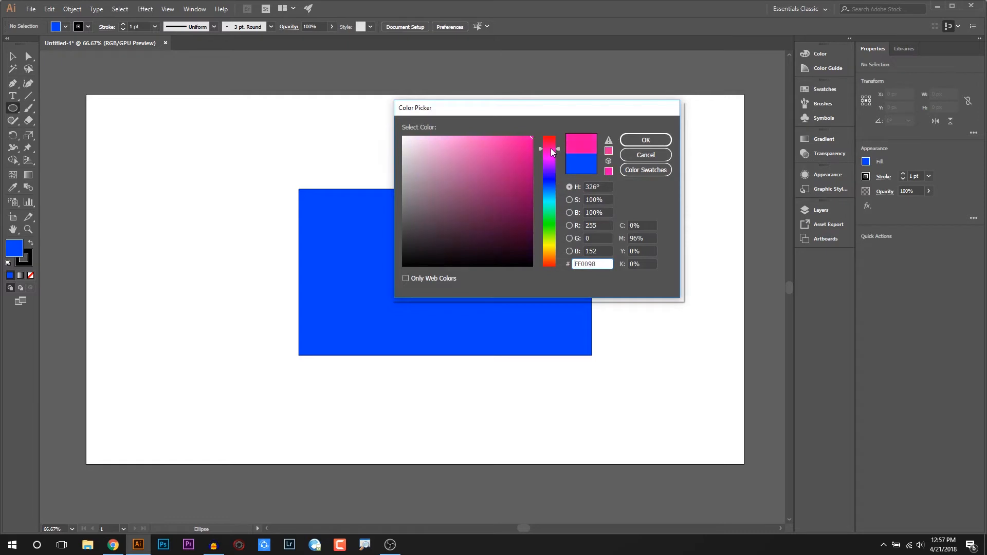
pyautogui.click(645, 140)
# - Select the blue rectangle, switch to Draw Behind mode and draw a circle about 496 px wide across the rectangle's upper edge
pyautogui.press('ctrl')
pyautogui.keyDown('ctrl'); pyautogui.click(412, 230); pyautogui.keyUp('ctrl')
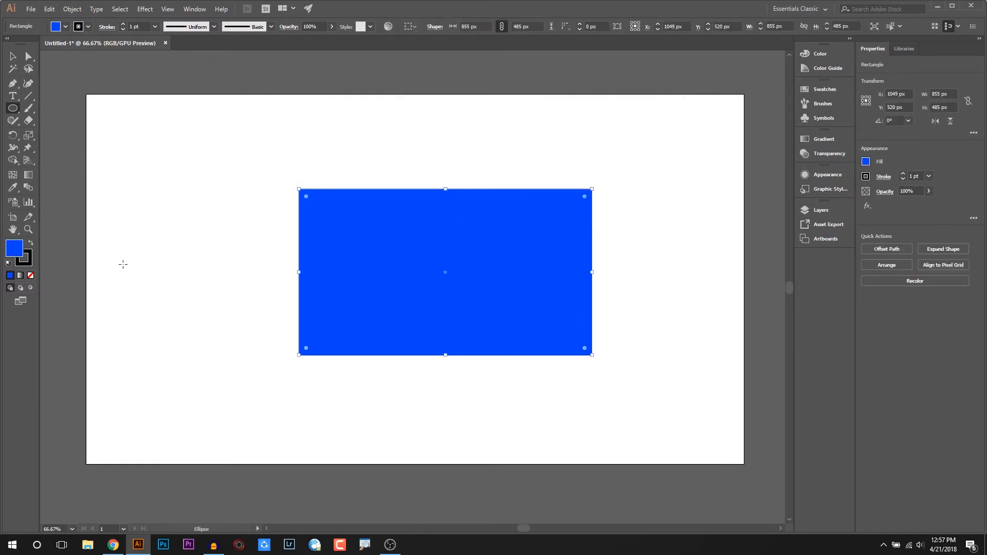
pyautogui.click(20, 290)
pyautogui.moveTo(384, 165)
pyautogui.mouseDown()
pyautogui.moveTo(466, 344)
pyautogui.moveTo(460, 334)
pyautogui.mouseUp()
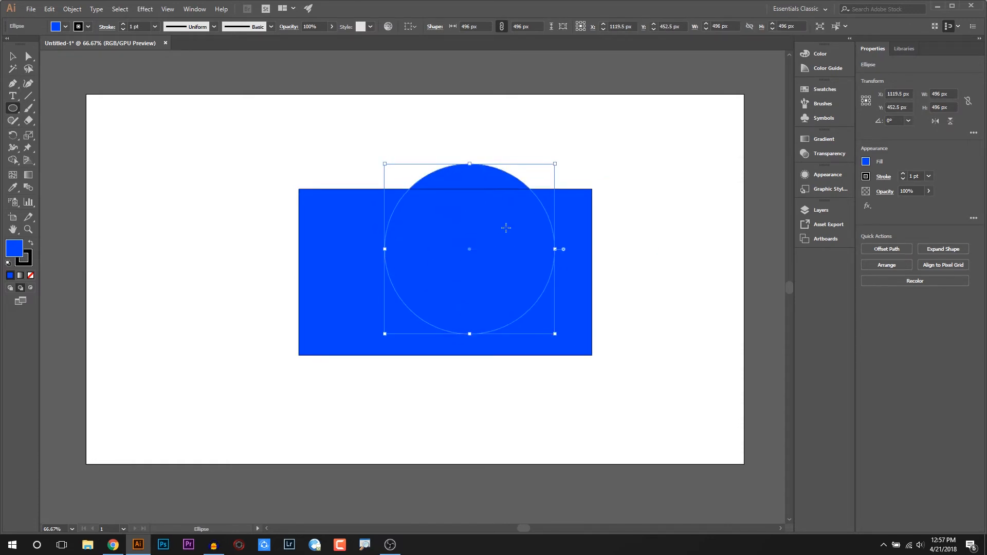
# - Fill the circle with magenta and reposition it so it sticks out slightly above the rectangle's upper edge
pyautogui.doubleClick(13, 248)
pyautogui.moveTo(549, 186); pyautogui.dragTo(556, 159)
pyautogui.click(645, 139)
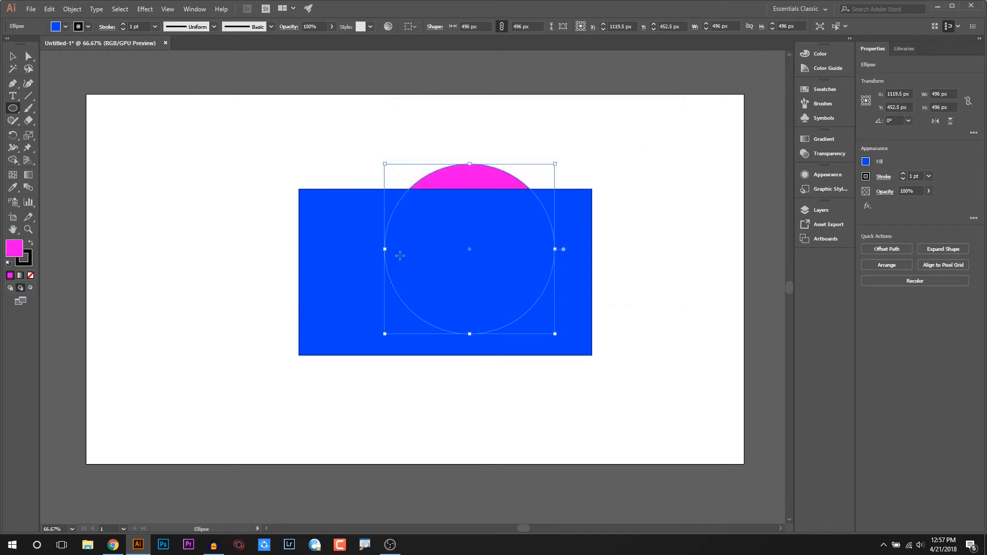
pyautogui.moveTo(465, 190); pyautogui.dragTo(422, 230)
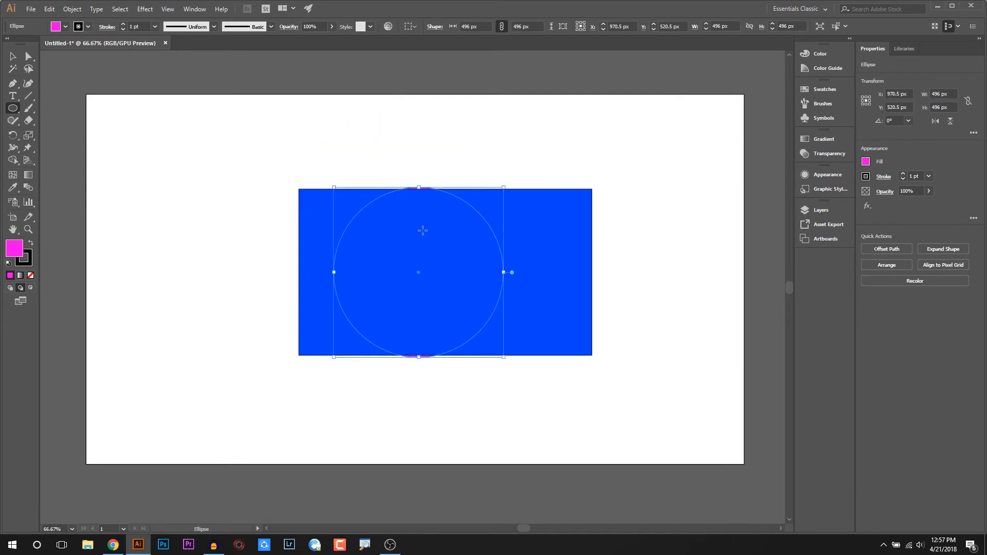
pyautogui.moveTo(416, 194); pyautogui.dragTo(417, 181)
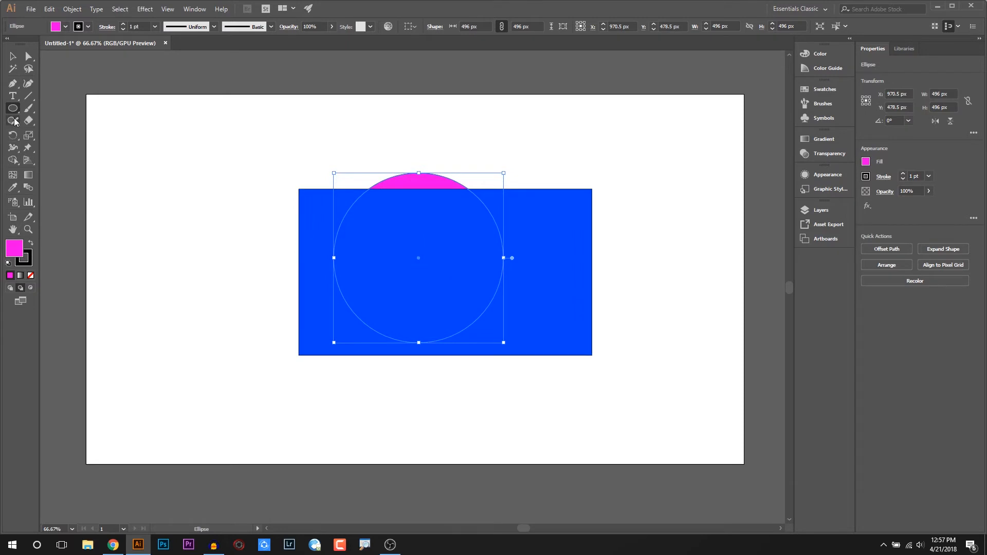
# - Draw a downward-pointing triangle behind the rectangle with the Pen tool, its upper side extending above the rectangle
pyautogui.click(12, 83)
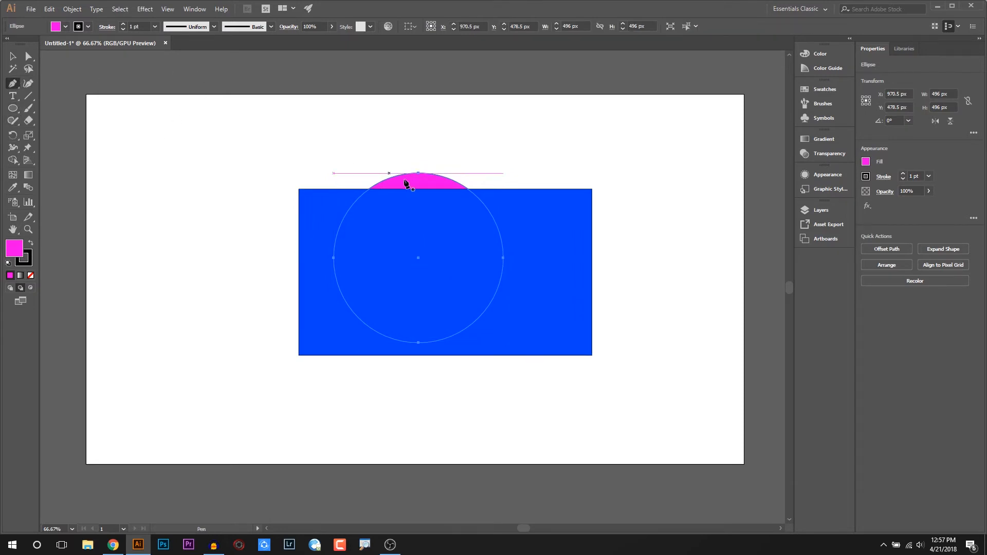
pyautogui.click(353, 173)
pyautogui.click(415, 313)
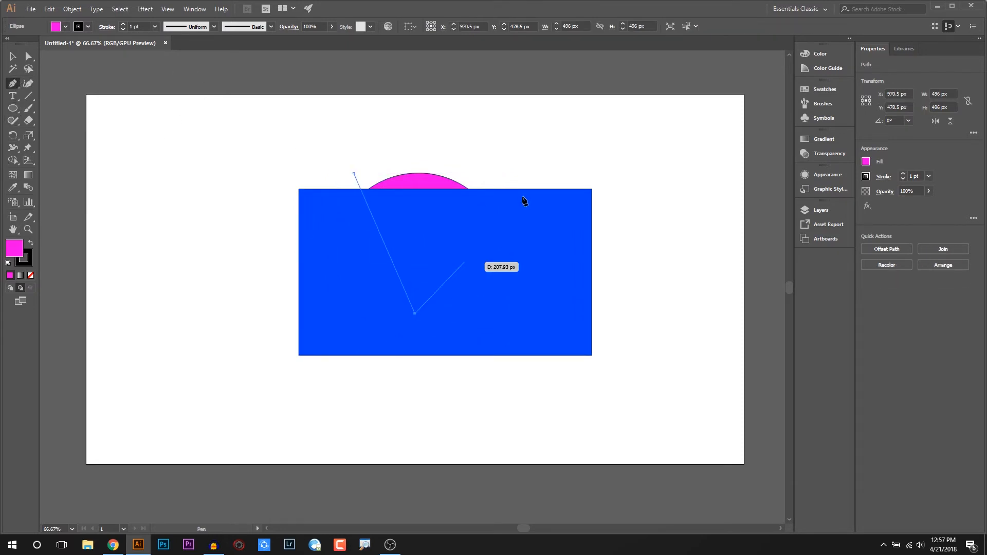
pyautogui.click(535, 155)
pyautogui.click(358, 173)
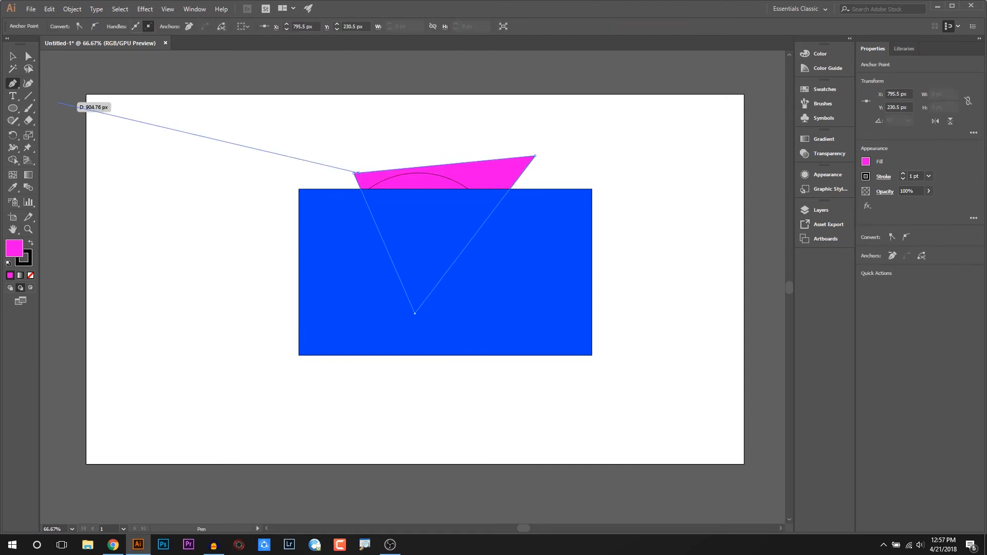
# - Select the rectangle, circle and triangle together and delete them
pyautogui.click(12, 56)
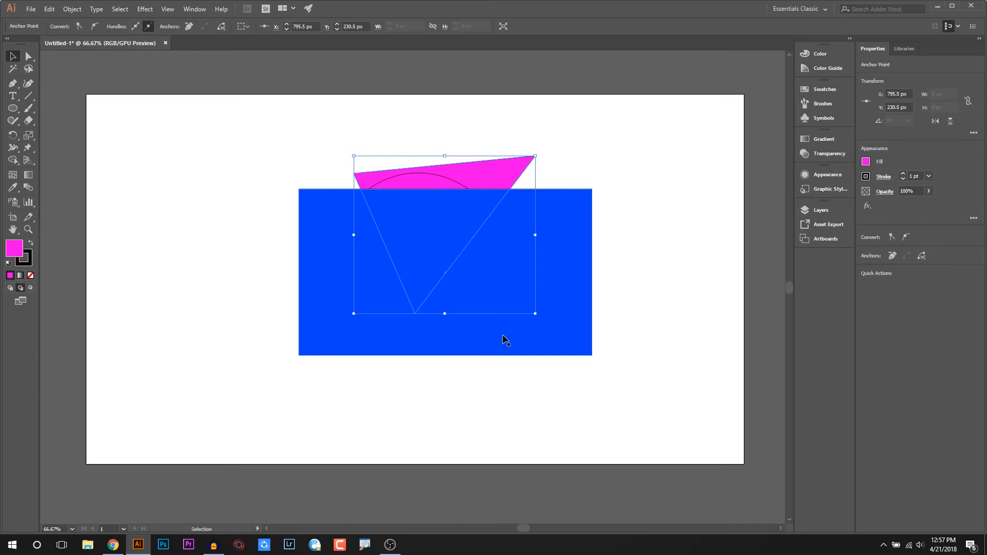
pyautogui.moveTo(259, 144); pyautogui.dragTo(647, 405)
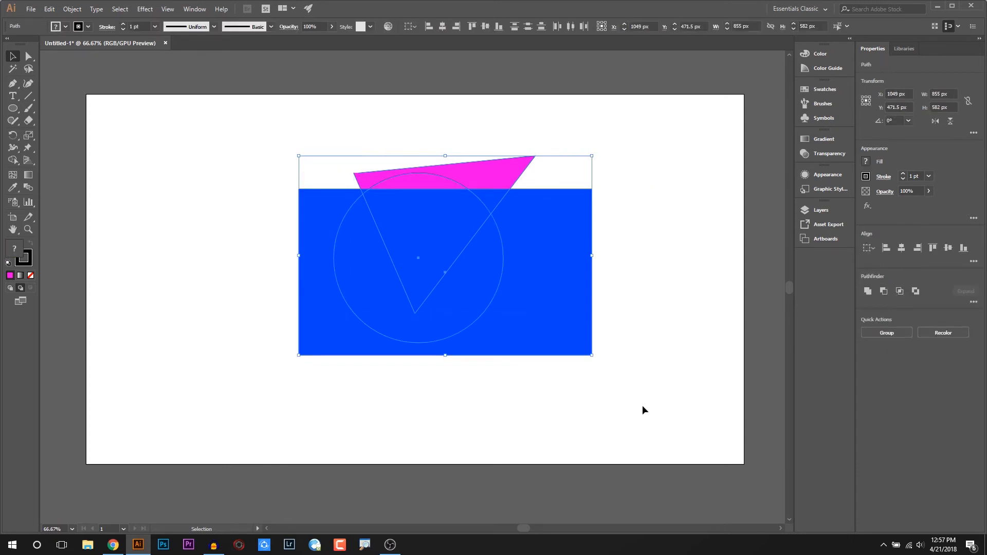
pyautogui.press('Delete')
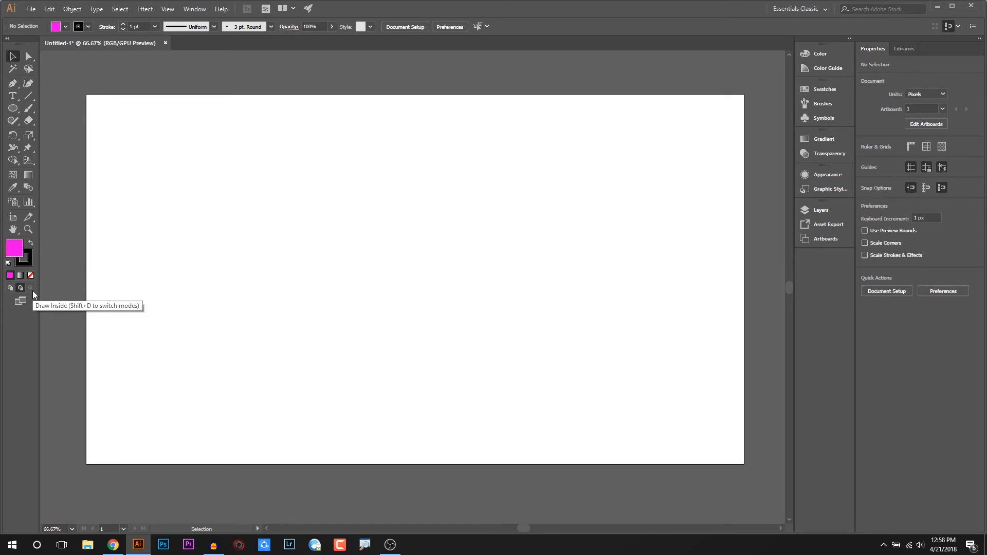
# - Draw a magenta circle about 620 px wide and move it up to the middle of the artboard
pyautogui.click(11, 108)
pyautogui.moveTo(320, 201); pyautogui.dragTo(506, 413)
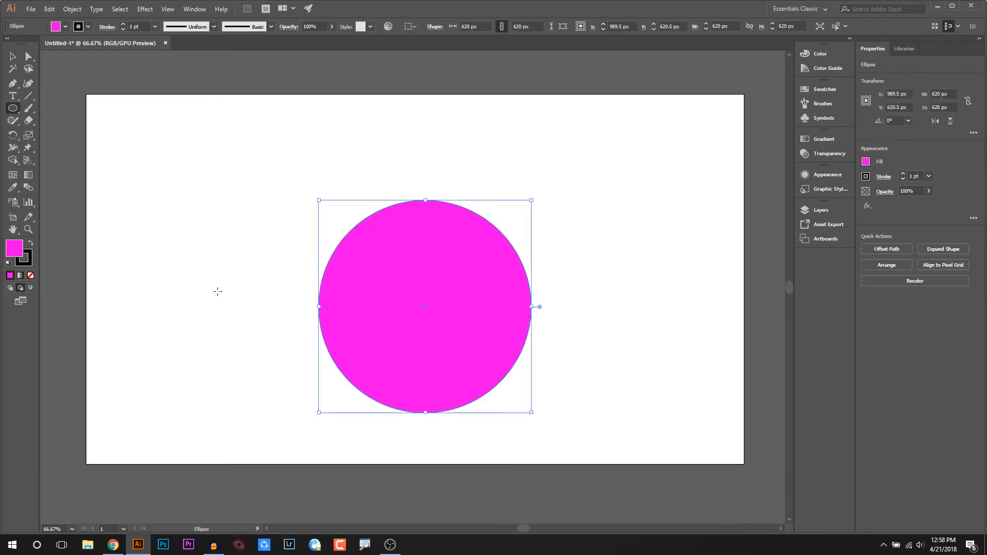
pyautogui.moveTo(394, 300); pyautogui.dragTo(388, 272)
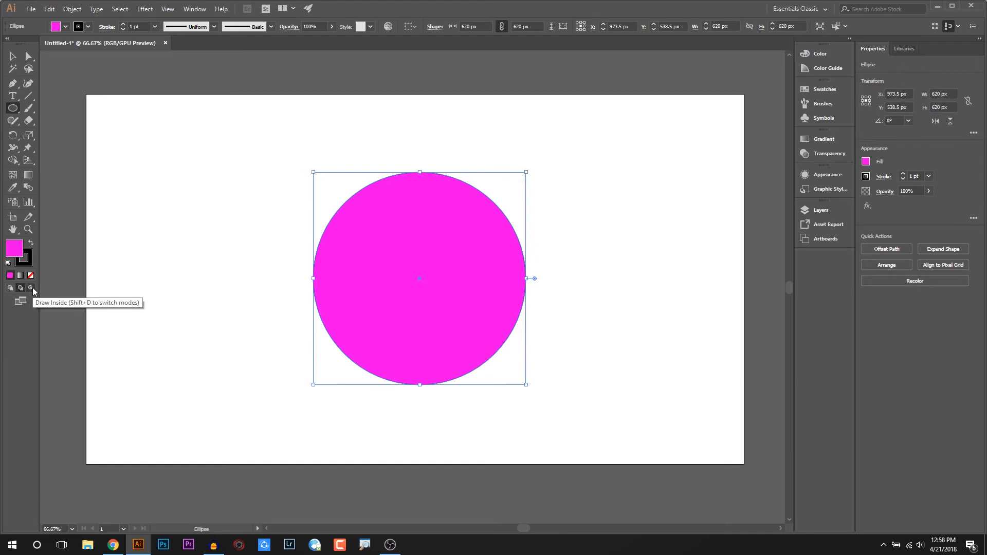
# - Switch to Draw Inside for the selected circle and draw a horizontal rectangle about 1176 by 160 px across its middle
pyautogui.click(33, 287)
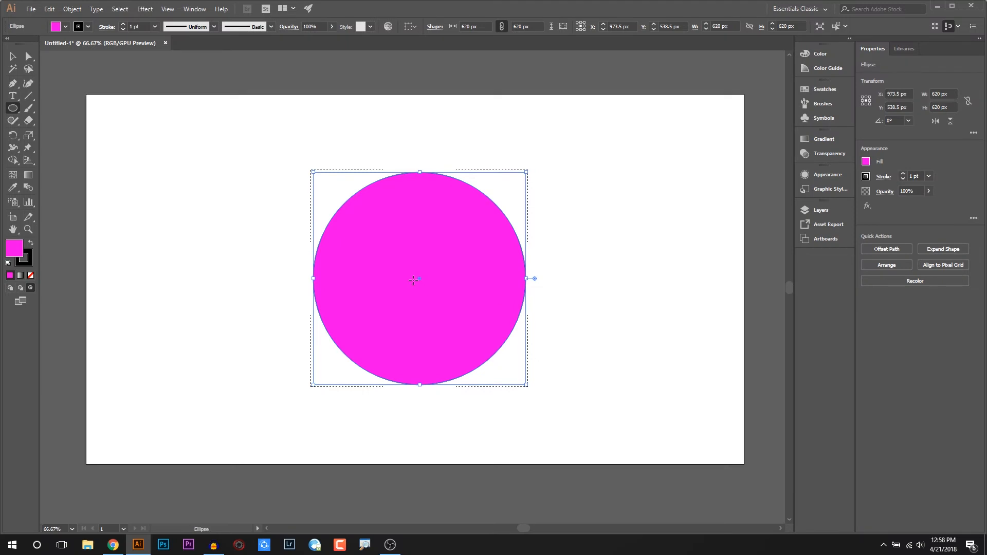
pyautogui.click(14, 111)
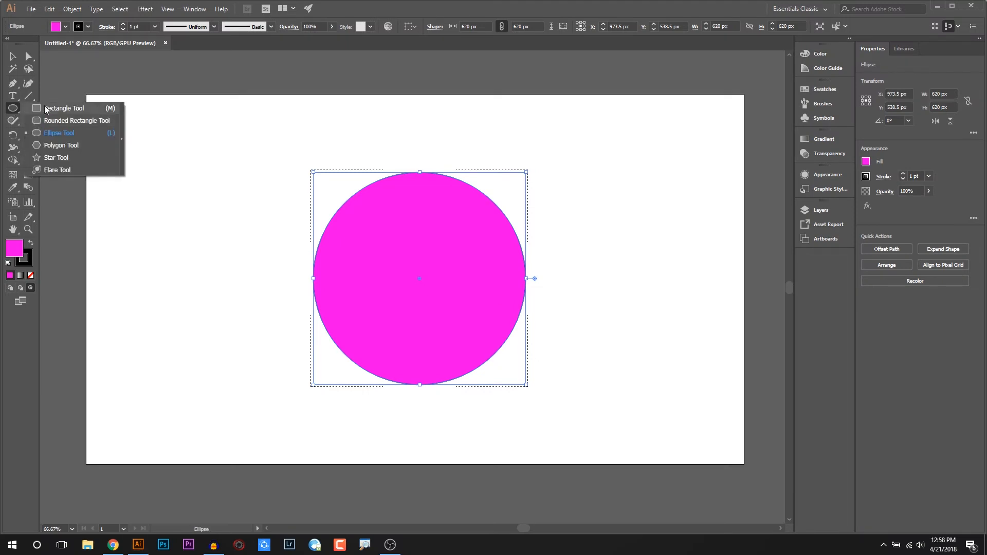
pyautogui.click(46, 109)
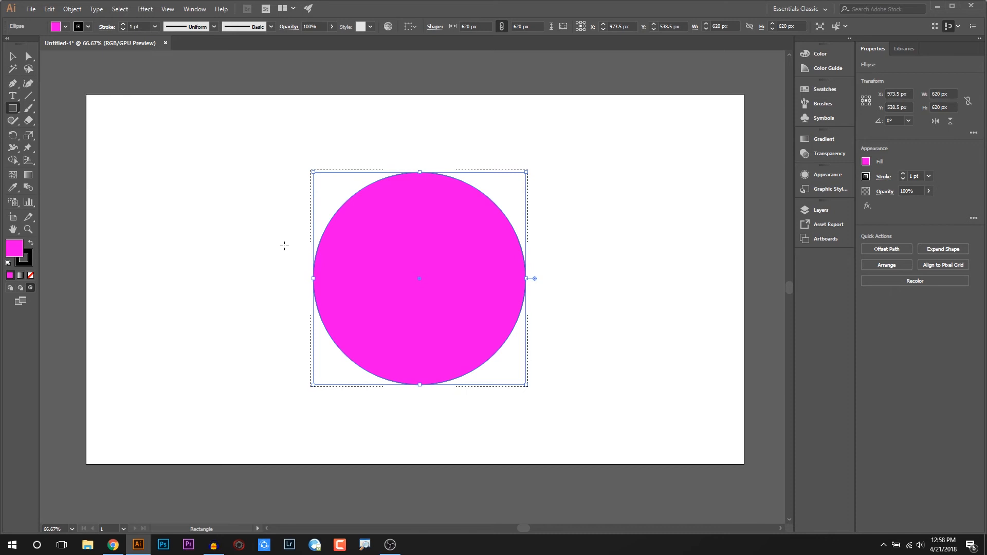
pyautogui.moveTo(212, 243); pyautogui.dragTo(614, 296)
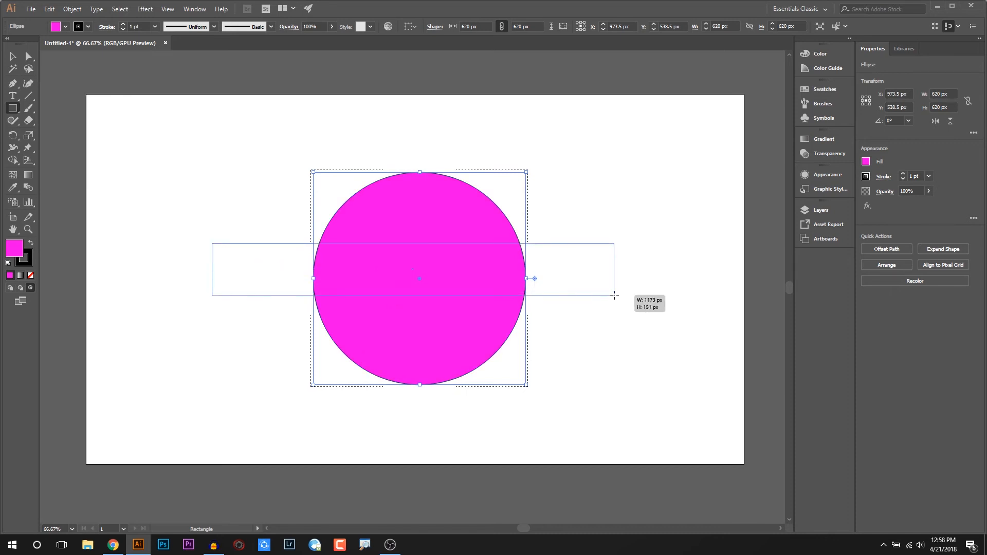
pyautogui.moveTo(614, 296); pyautogui.dragTo(615, 298)
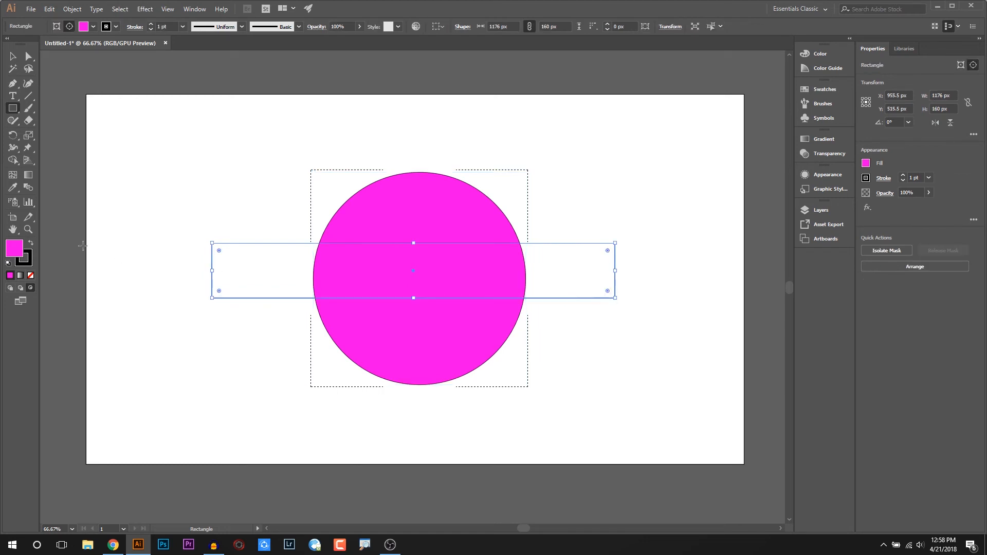
# - Fill the rectangle inside the circle with orange
pyautogui.doubleClick(19, 250)
pyautogui.click(549, 257)
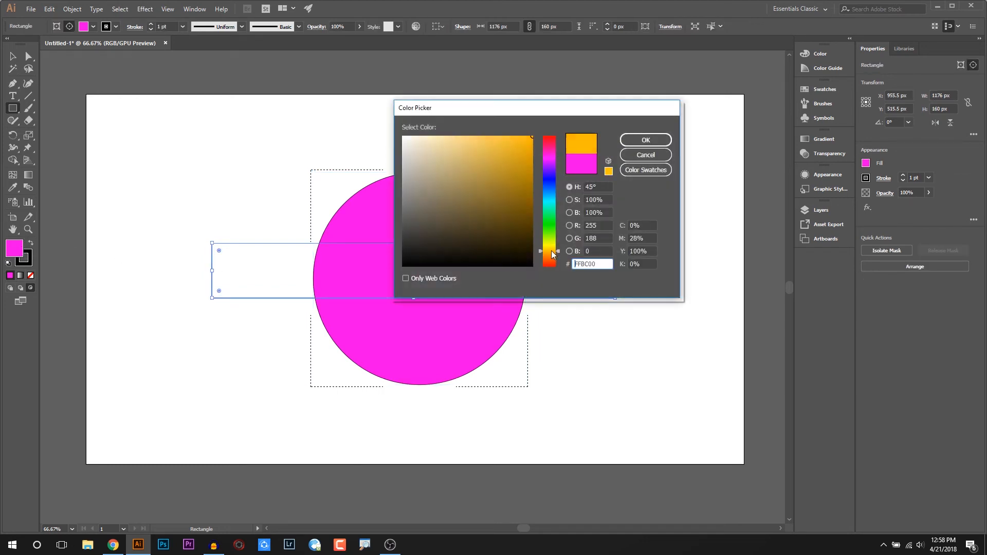
pyautogui.click(638, 141)
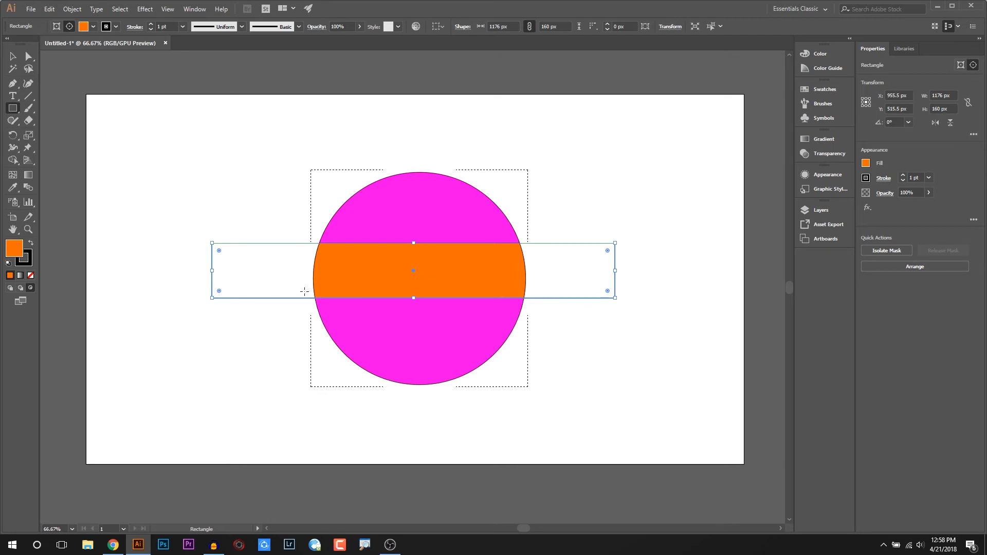
# - Shorten the orange rectangle from its left end to a width of about 1114 px
pyautogui.moveTo(211, 271); pyautogui.dragTo(252, 276)
pyautogui.press('ctrl')
pyautogui.hotkey('ctrl', 'z')
pyautogui.moveTo(335, 270); pyautogui.dragTo(233, 270)
# - Expand the clip group in the layer structure to examine its contents and highlight the ellipse entry
pyautogui.click(823, 211)
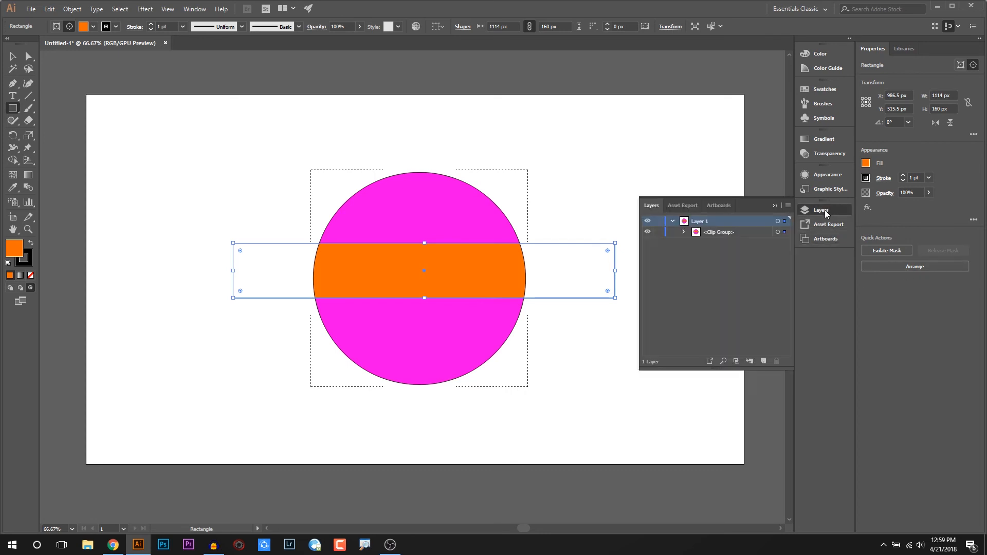
pyautogui.click(683, 231)
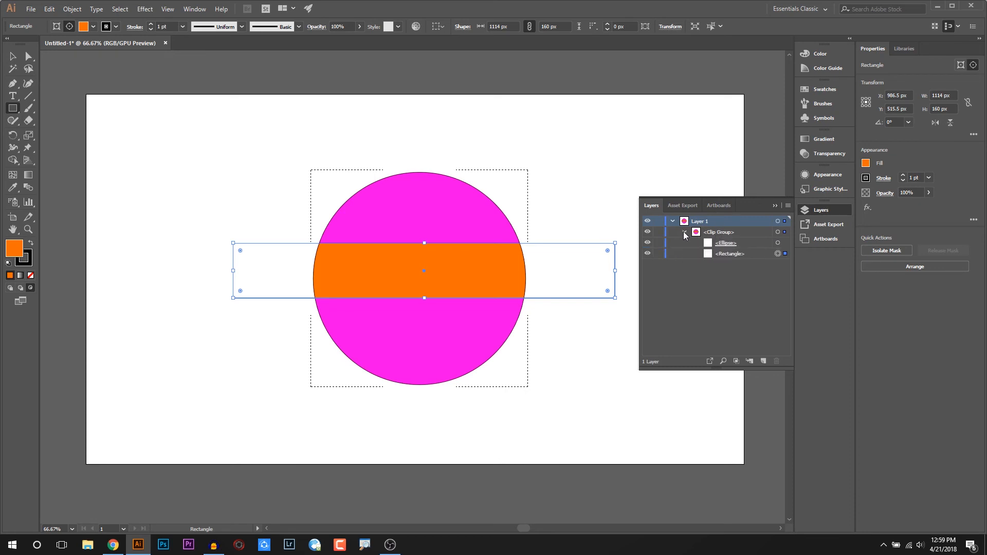
pyautogui.click(722, 246)
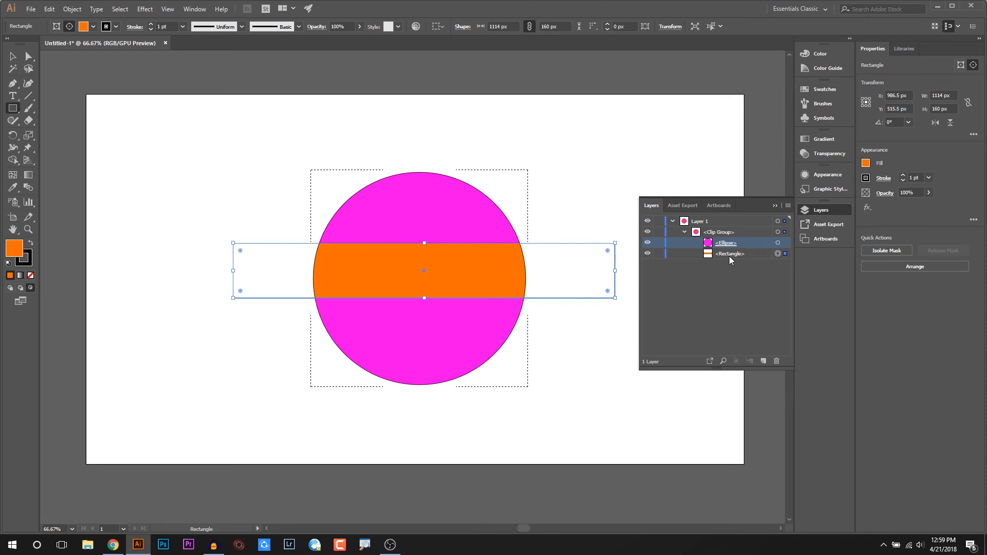
# - Draw a closed S-shaped orange band with the Pen tool, running diagonally through the circle from lower left to upper right
pyautogui.click(12, 55)
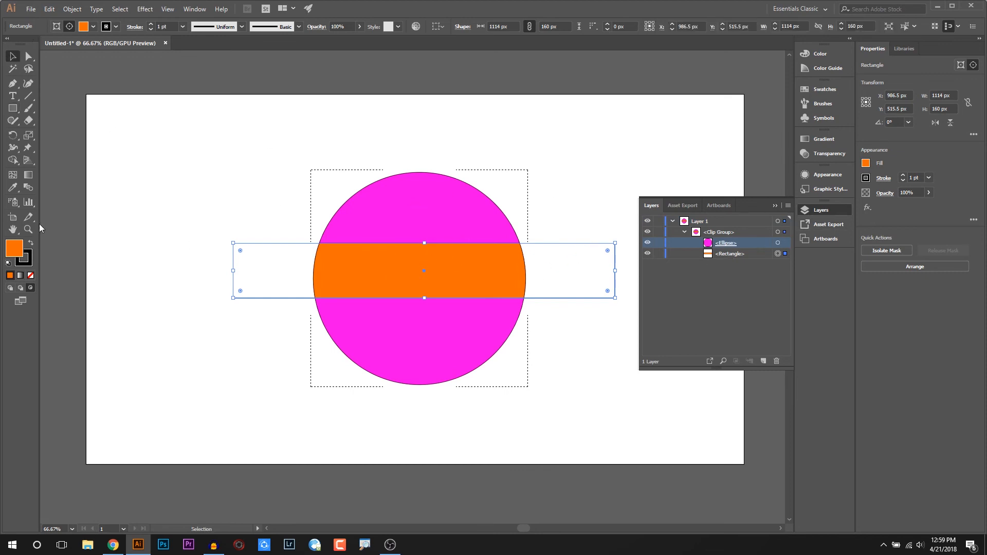
pyautogui.click(12, 83)
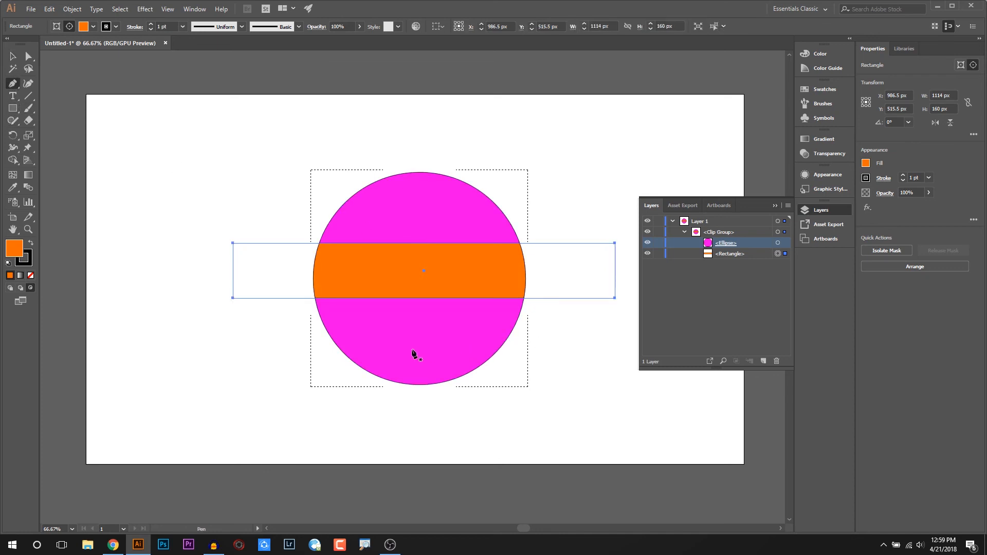
pyautogui.click(290, 350)
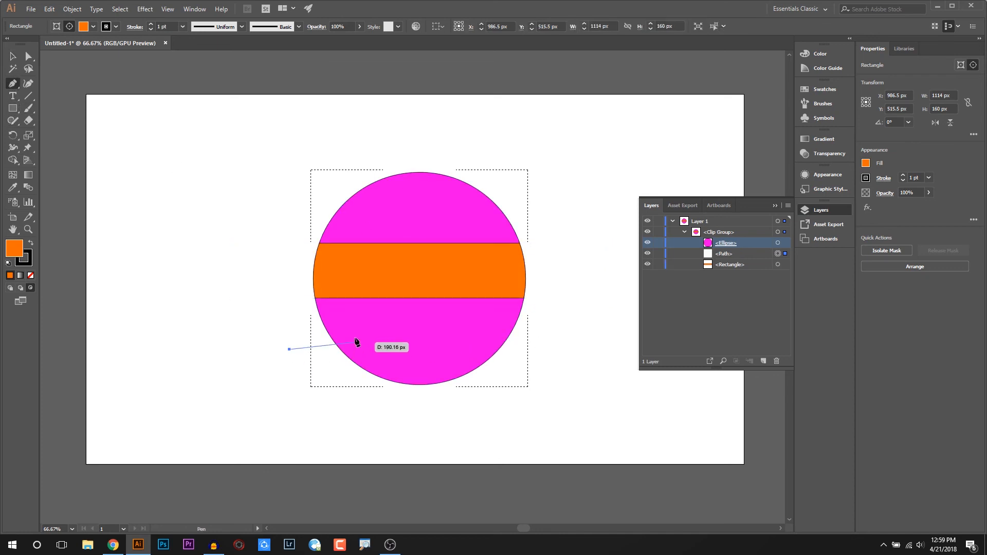
pyautogui.moveTo(374, 319); pyautogui.dragTo(411, 278)
pyautogui.moveTo(441, 214); pyautogui.dragTo(470, 194)
pyautogui.moveTo(526, 180); pyautogui.dragTo(449, 261)
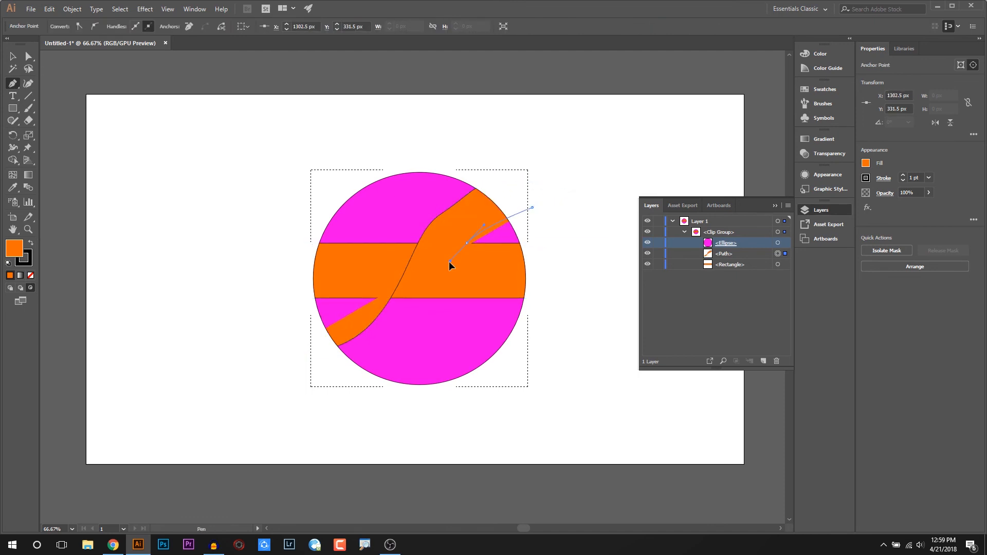
pyautogui.moveTo(387, 362); pyautogui.dragTo(337, 362)
pyautogui.click(288, 349)
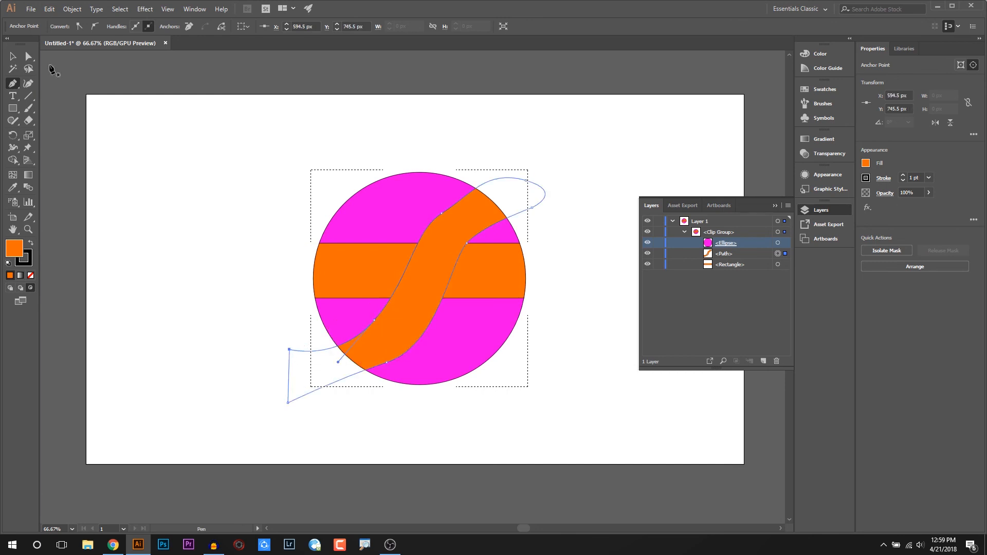
# - Move the whole clipped circle slightly down and to the right, and undo the move
pyautogui.click(14, 57)
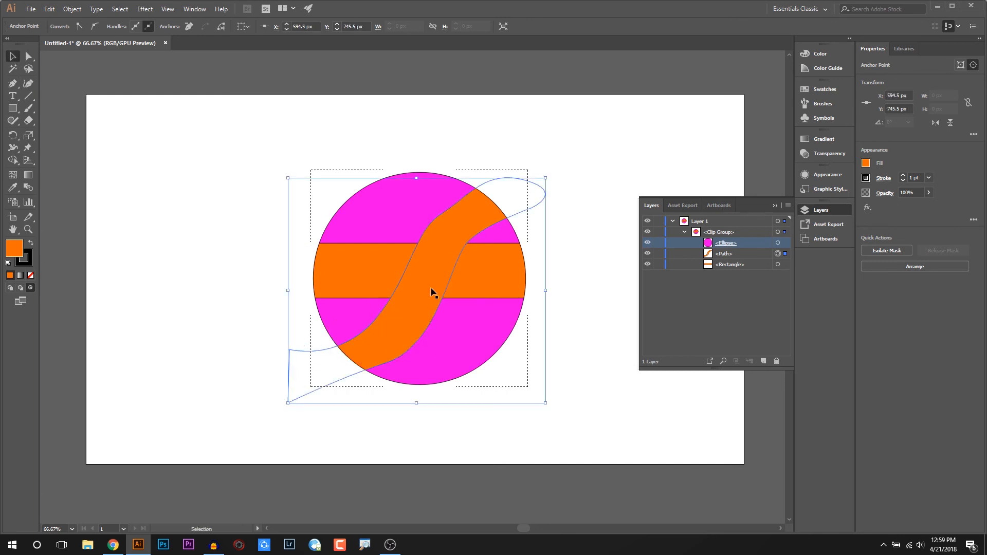
pyautogui.moveTo(442, 265); pyautogui.dragTo(452, 289)
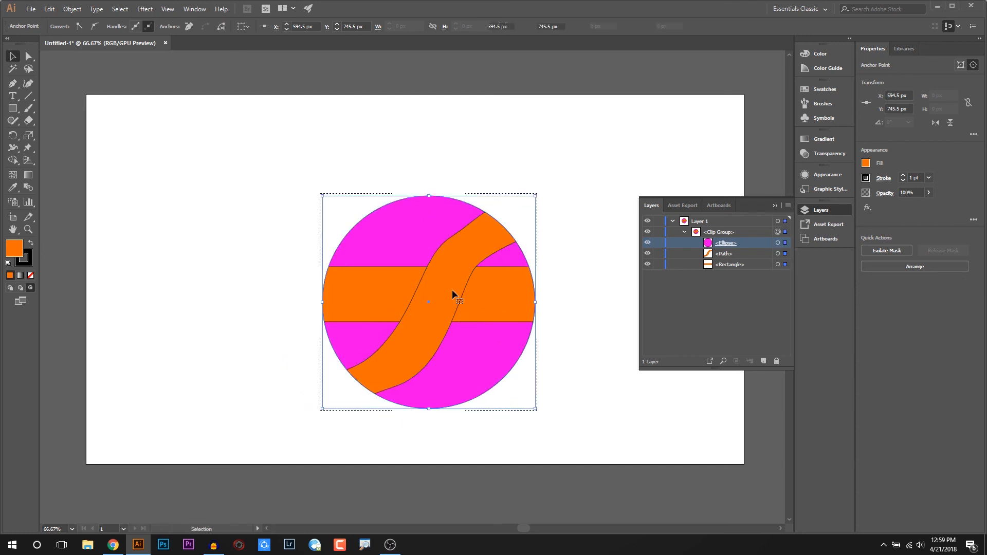
pyautogui.hotkey('ctrl', 'z')
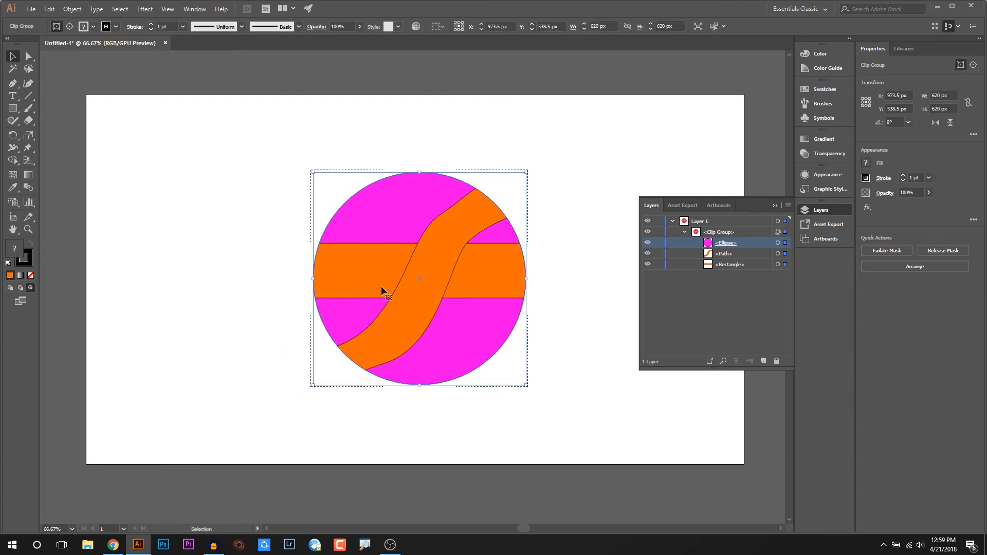
# - Select the curved path and the rectangle individually within the clip group, and minimize the program window
pyautogui.click(777, 254)
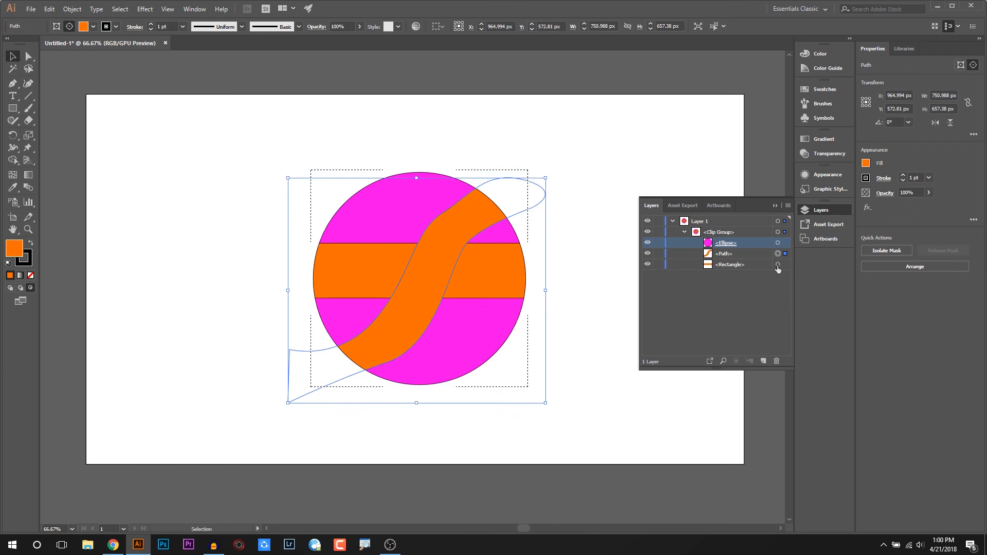
pyautogui.click(781, 264)
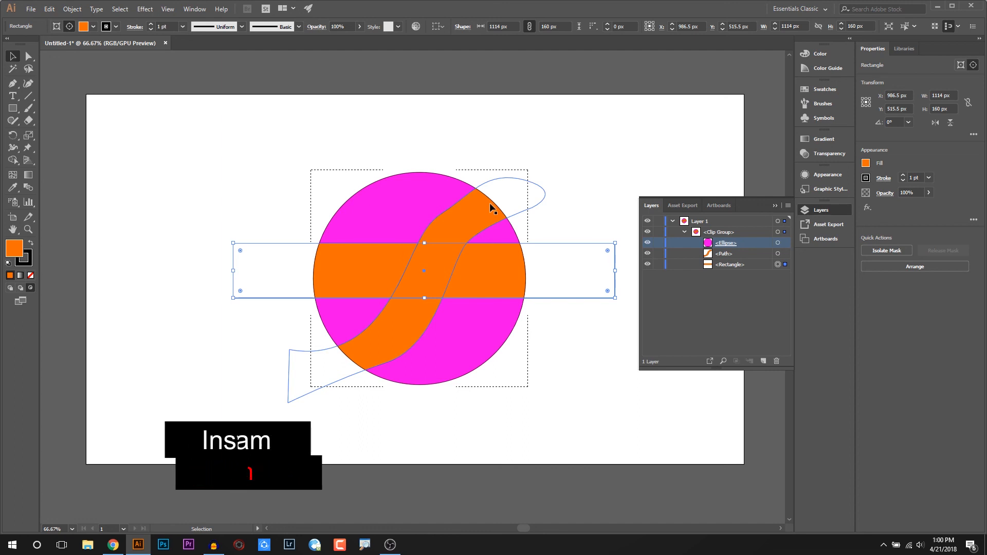
pyautogui.click(938, 6)
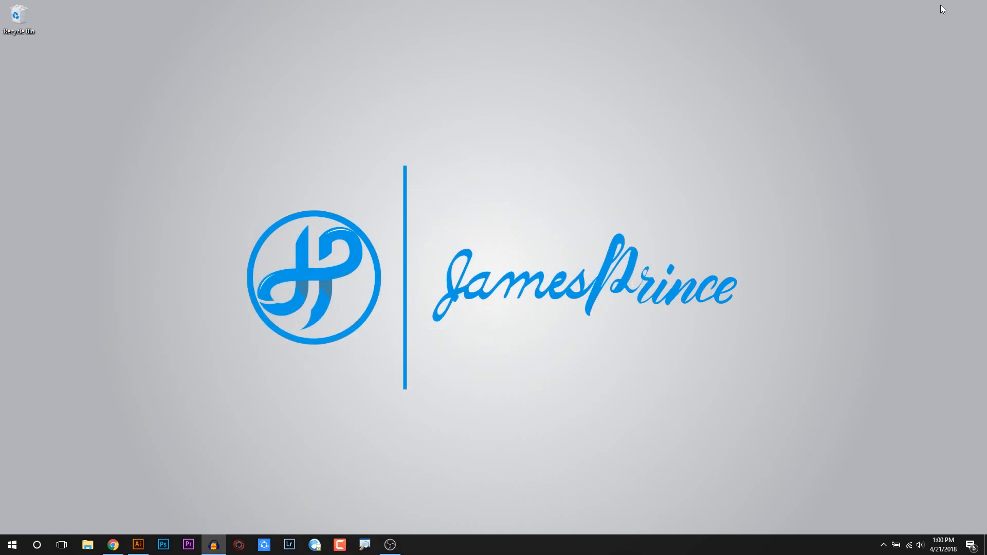